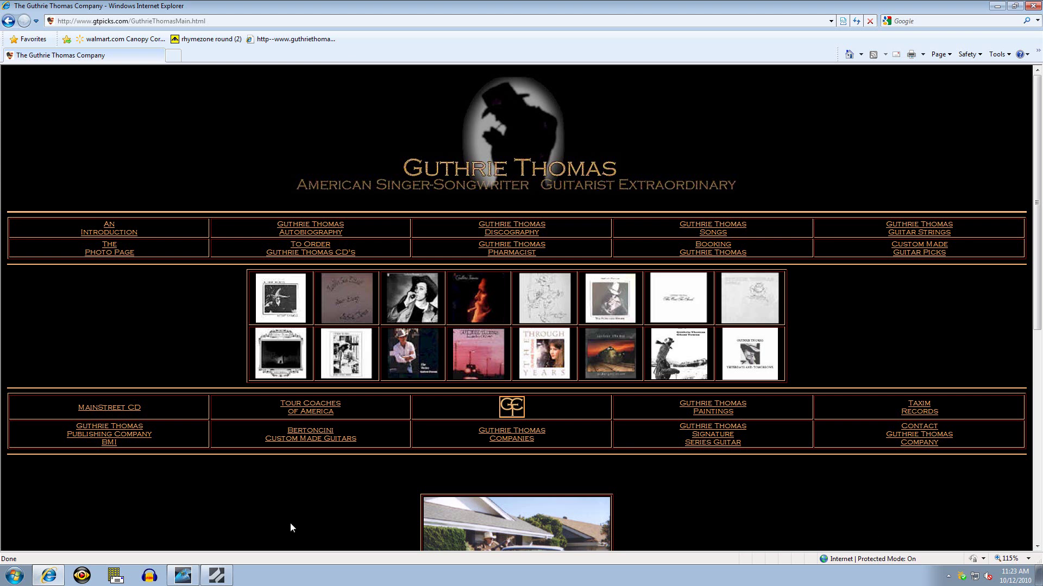
Switch to Studio One, look over the Demos and Tutorials on the start page, and return to the News Feed
left_click(216, 576)
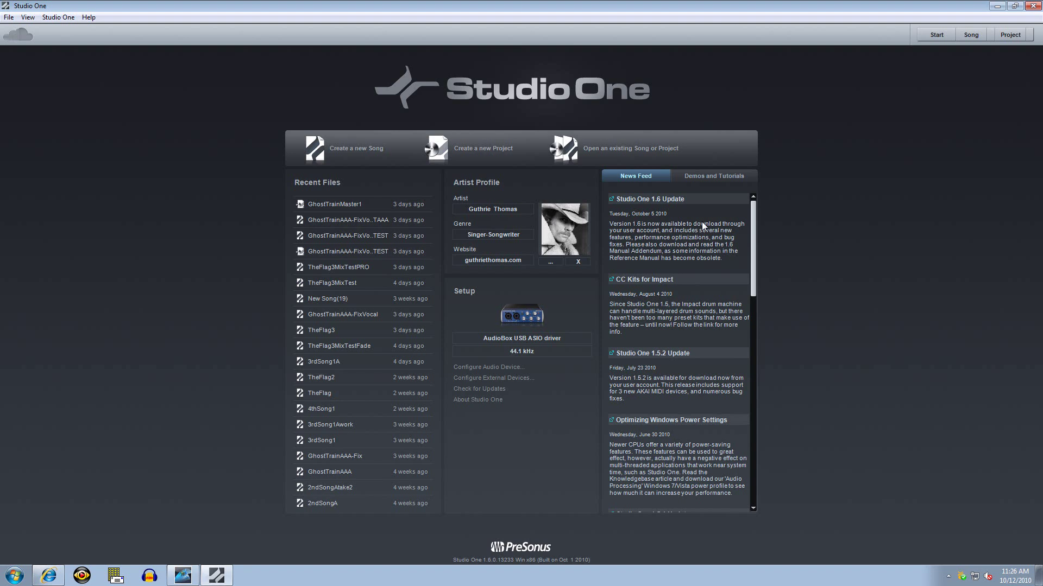
left_click(725, 176)
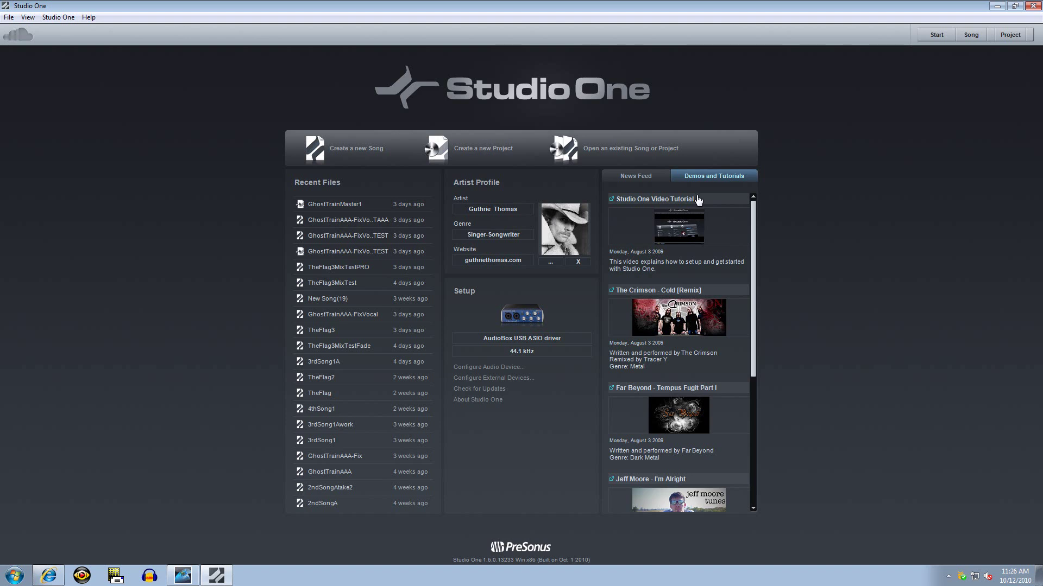
left_click(650, 176)
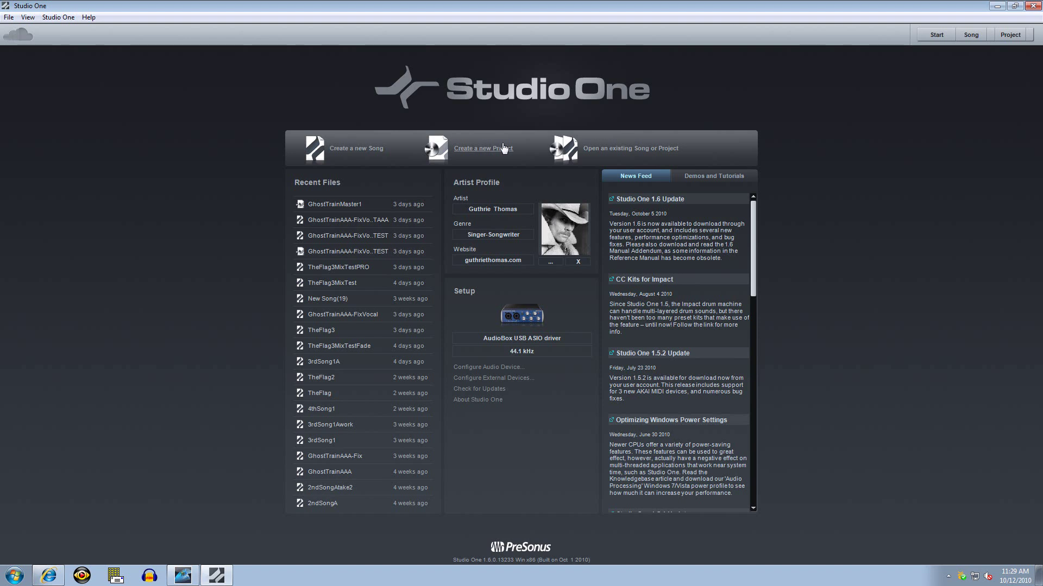
Create a new song from the Vocal + Guitar template with the title "GT SO 1"
left_click(366, 151)
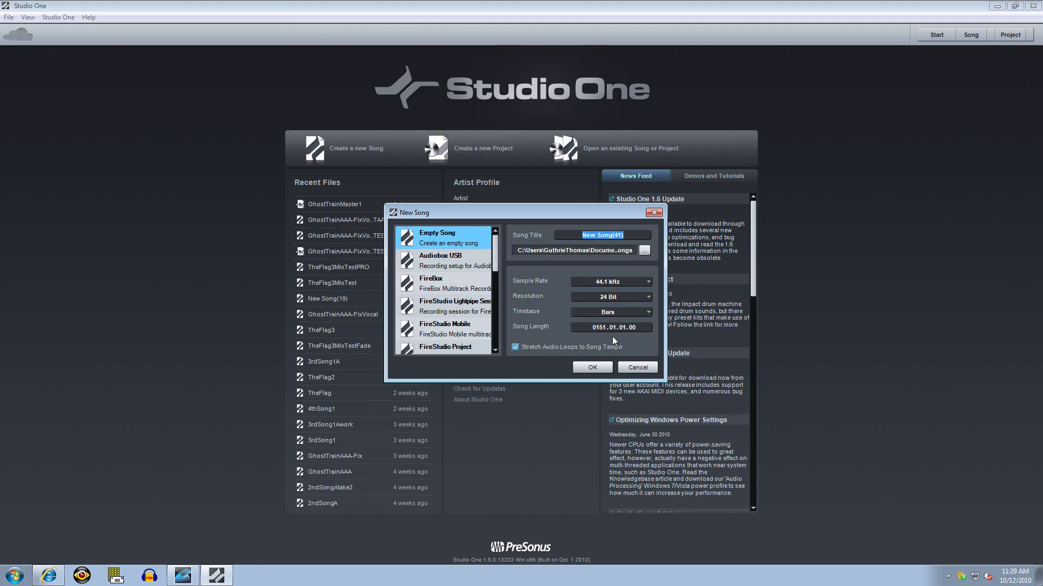
left_click_drag(495, 264, 493, 340)
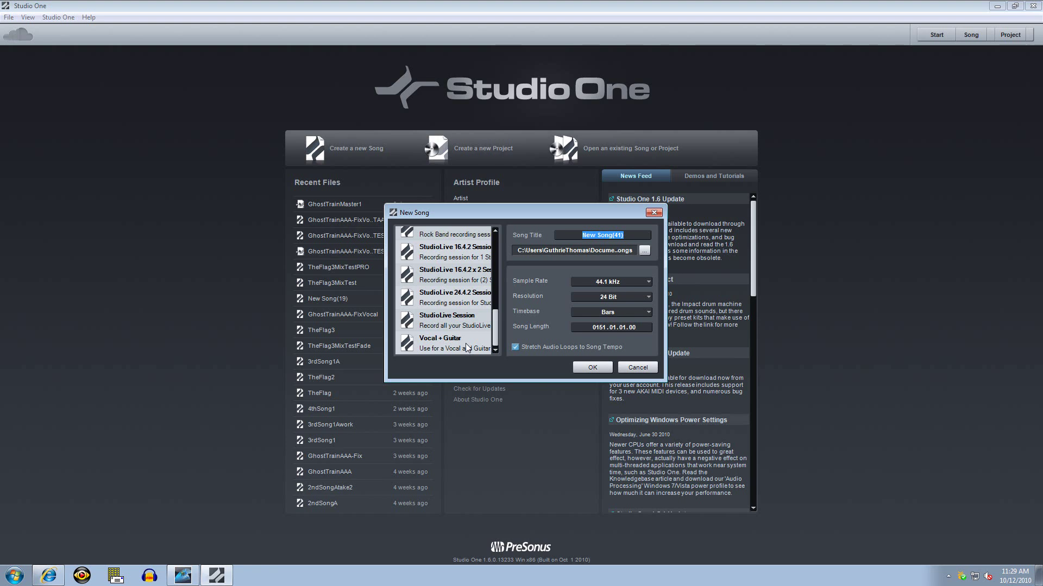
left_click(468, 348)
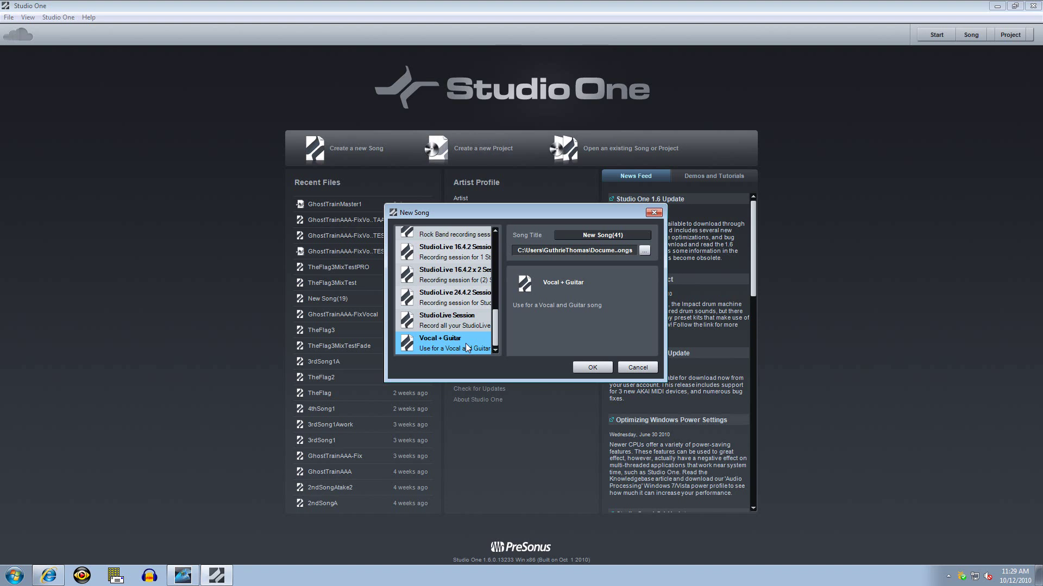
left_click(605, 238)
type("GT SO 1")
left_click(602, 369)
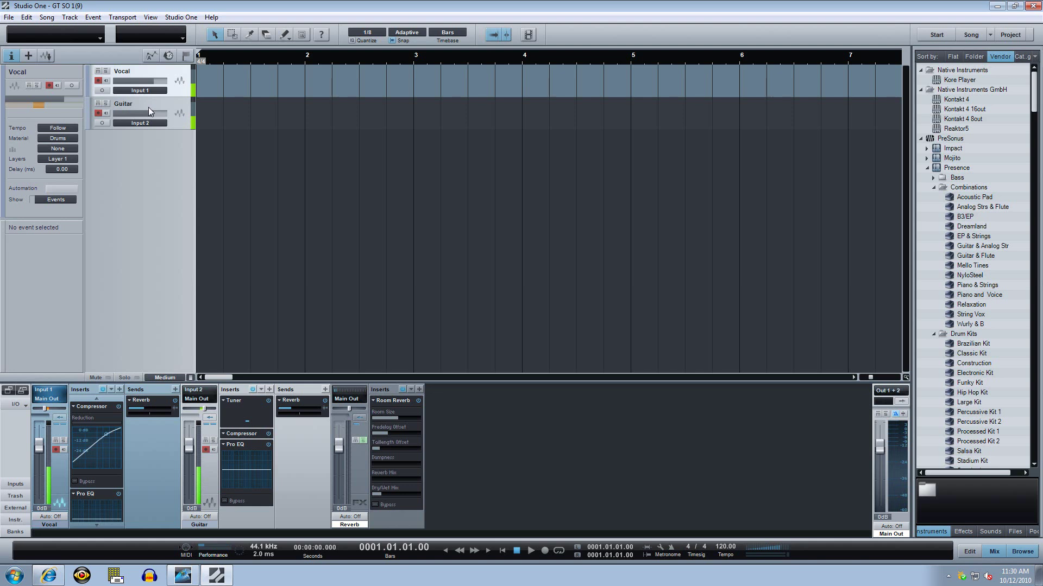
Toggle record arming off and back on for the Vocal and Guitar tracks
double_click(120, 71)
double_click(124, 106)
left_click(98, 81)
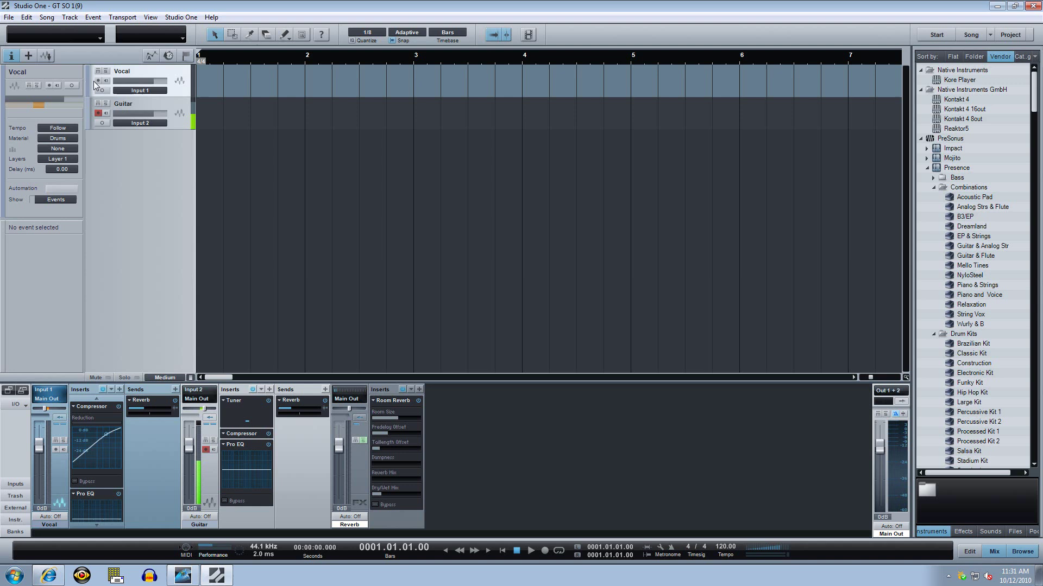
left_click(99, 113)
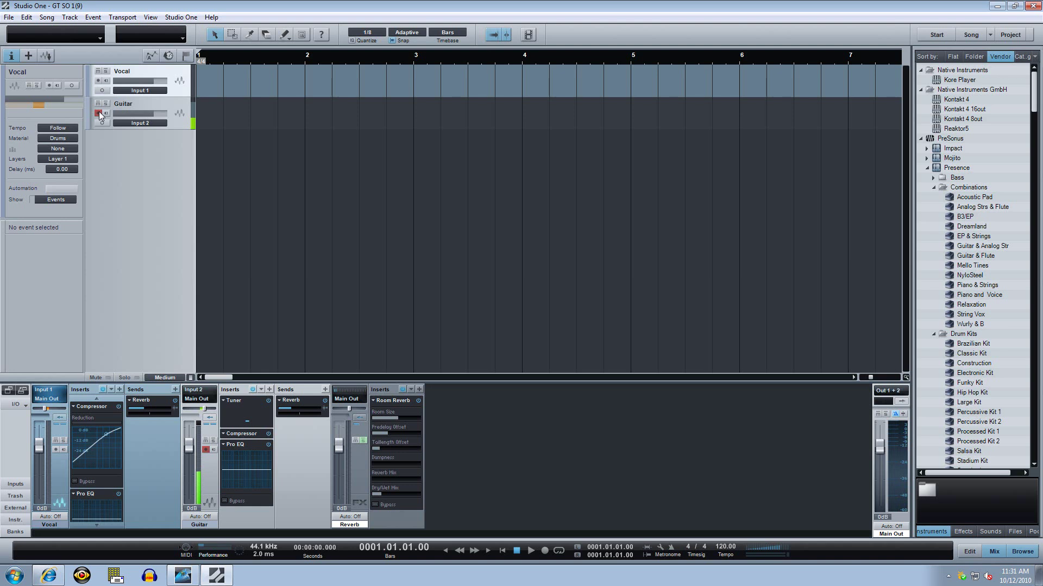
left_click(98, 81)
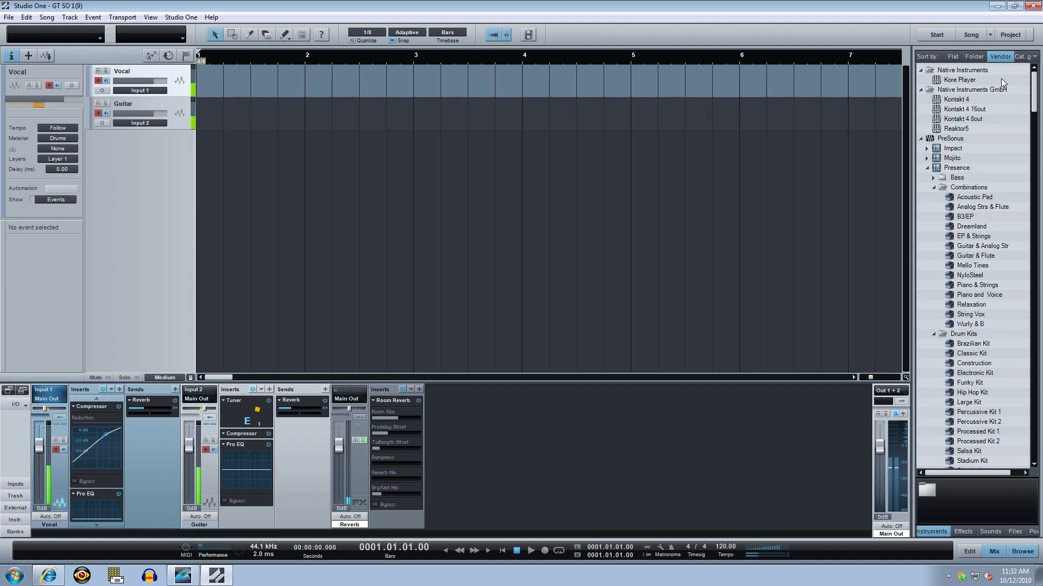
Examine the available virtual instruments and presets in the browser, from the Presence combinations down to the Synth Session leads
left_click(1025, 555)
left_click(1025, 554)
scroll(976, 278, "down", 10)
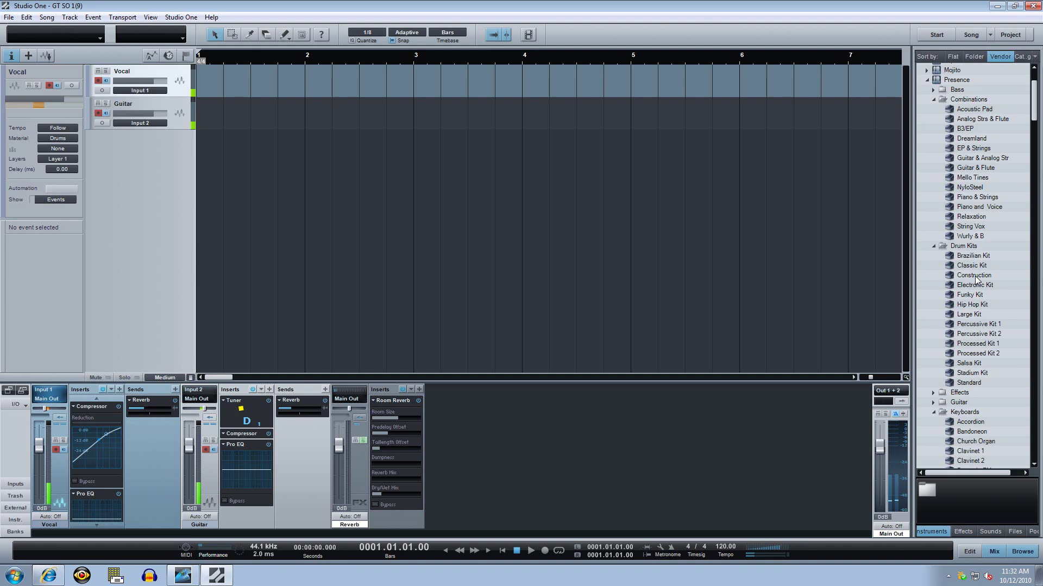
scroll(975, 279, "down", 13)
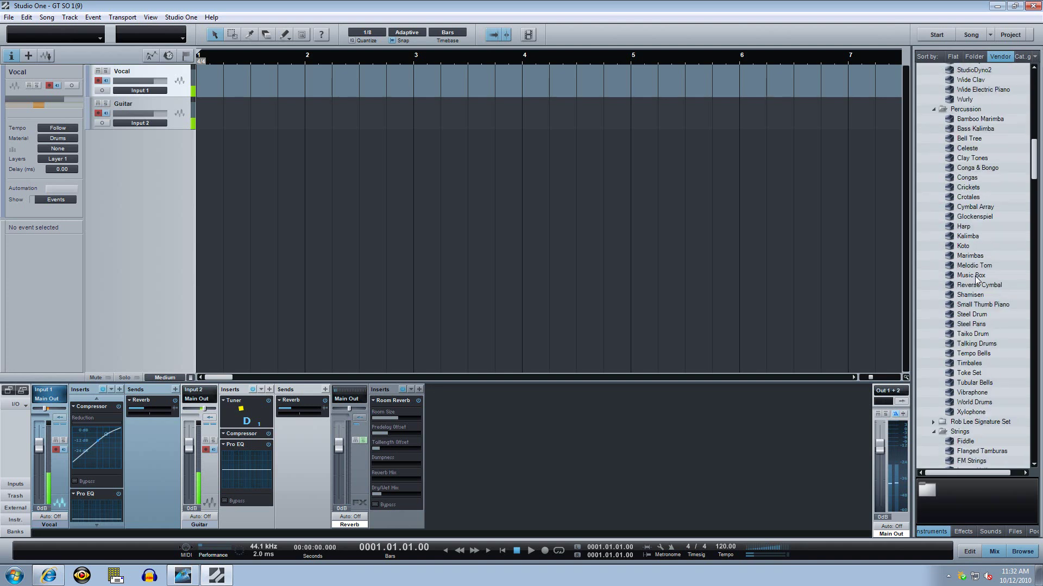
scroll(975, 279, "down", 12)
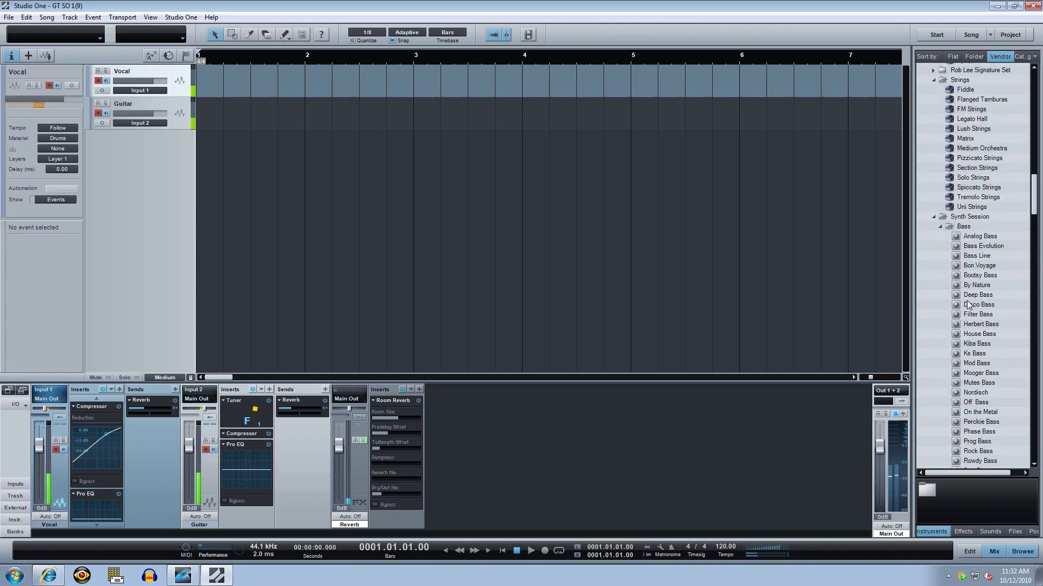
scroll(995, 338, "down", 14)
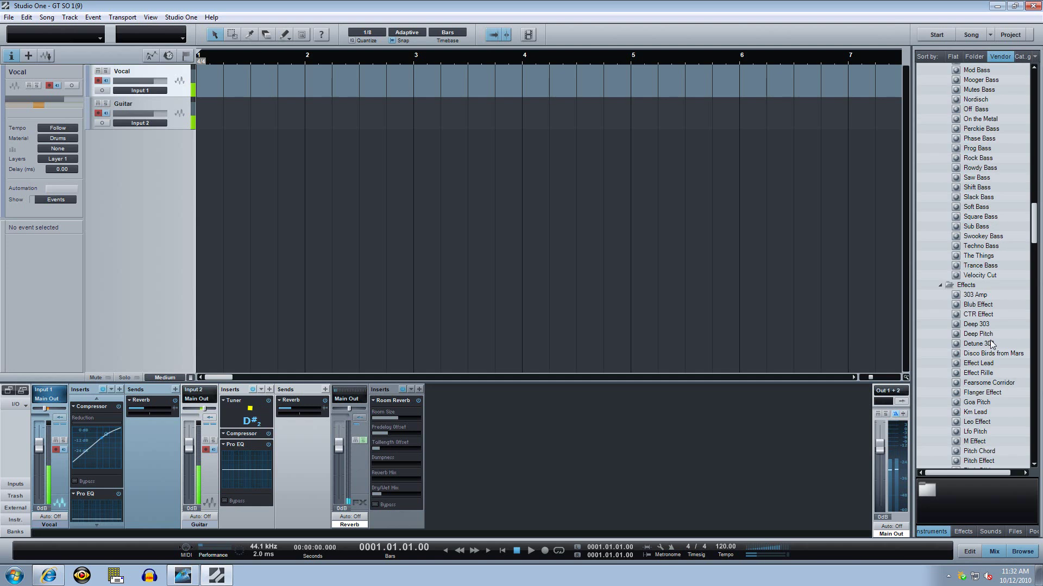
scroll(994, 361, "down", 14)
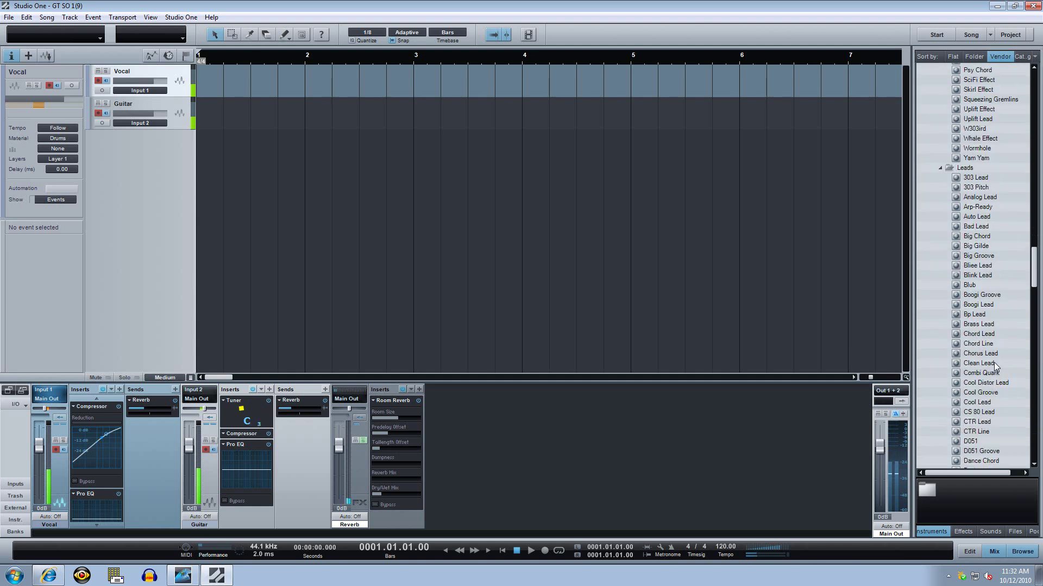
scroll(993, 364, "down", 11)
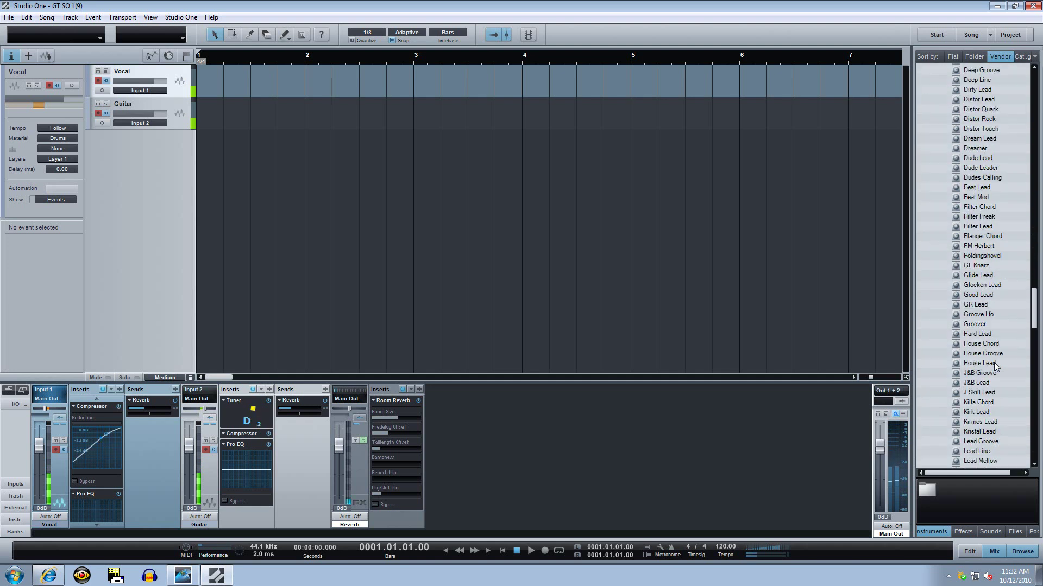
scroll(993, 363, "down", 12)
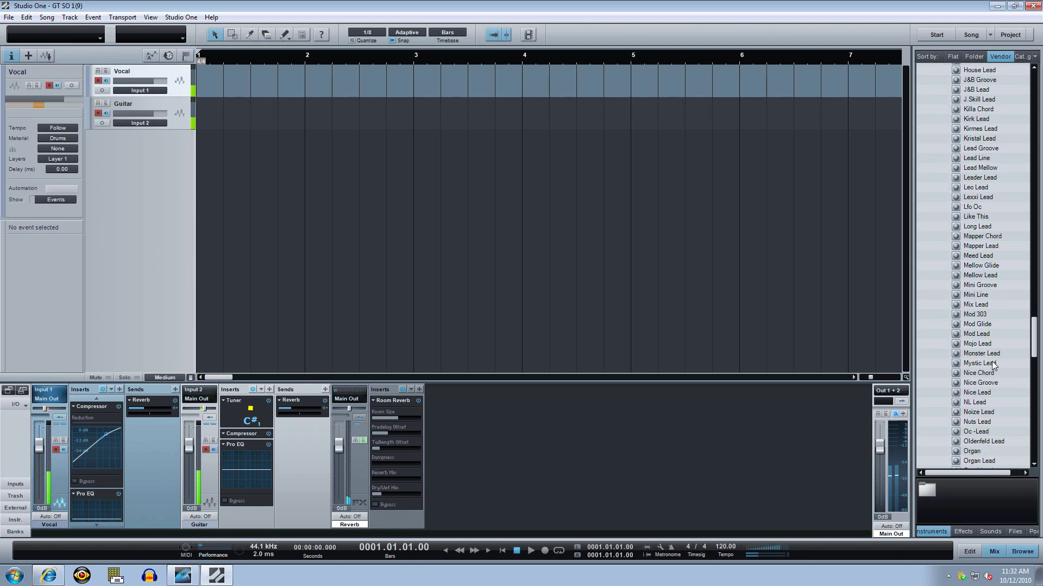
scroll(987, 363, "up", 9)
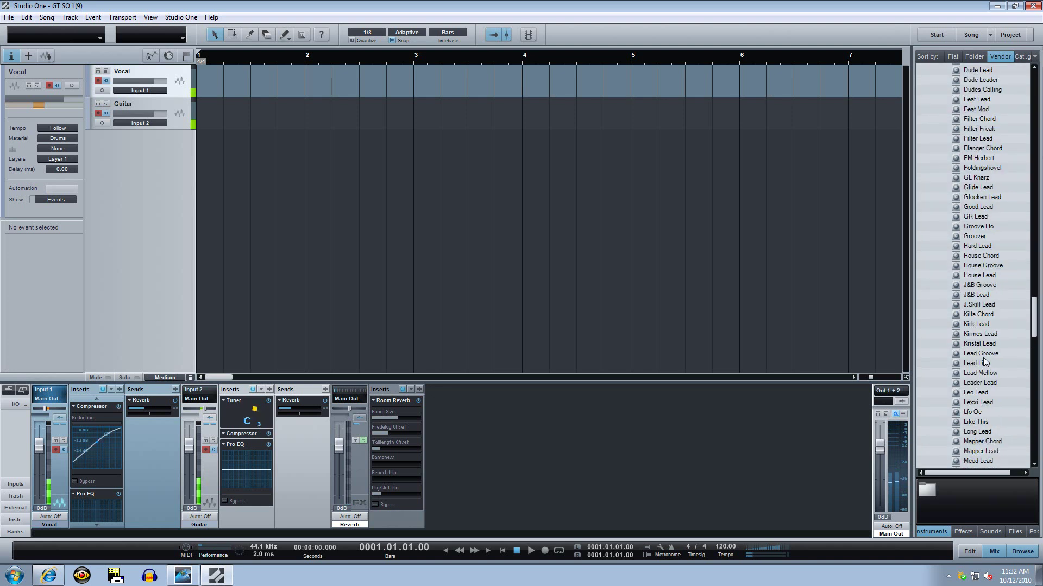
scroll(984, 363, "up", 20)
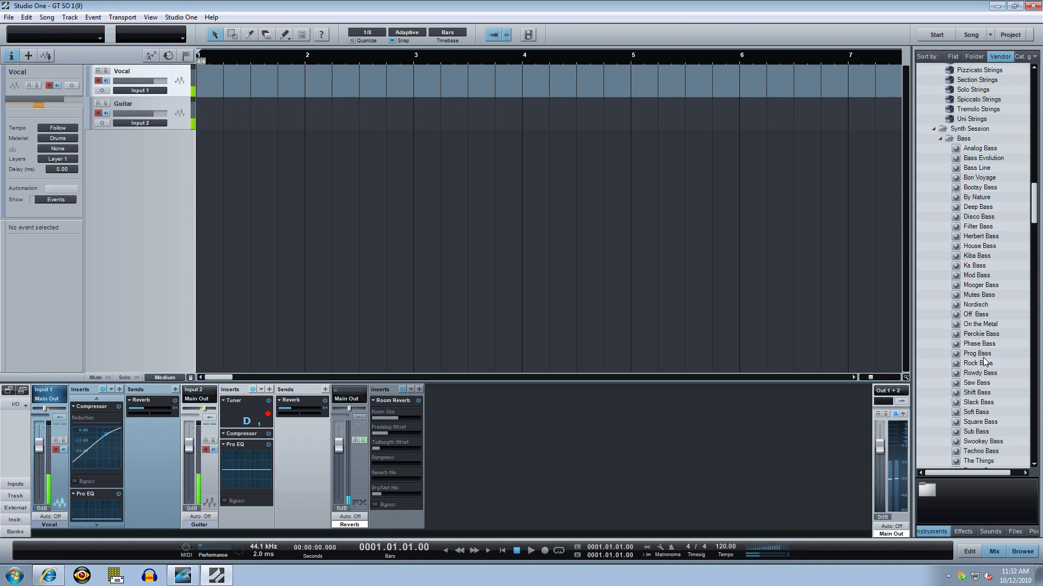
scroll(985, 363, "up", 15)
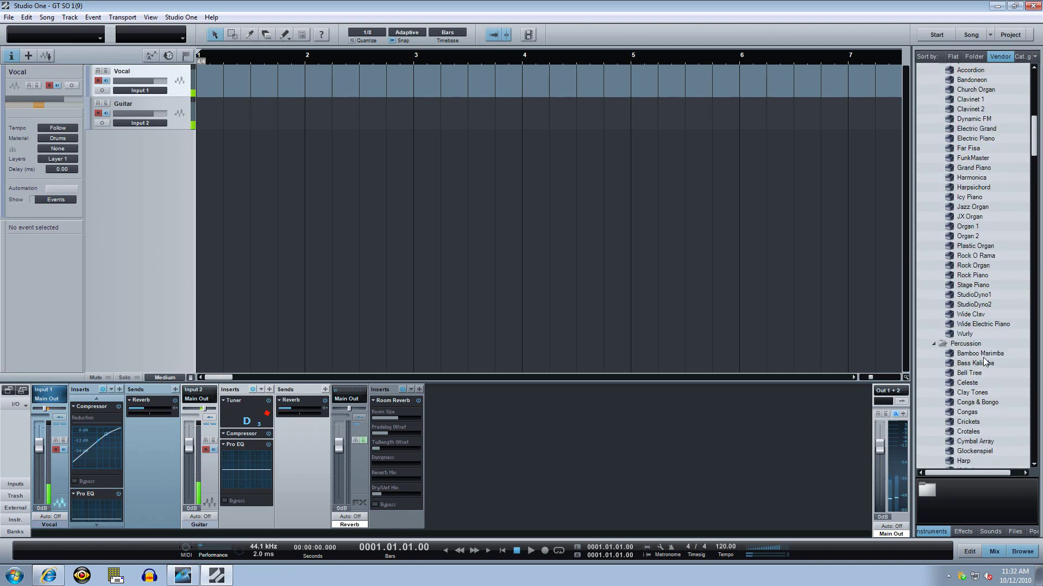
scroll(985, 363, "up", 15)
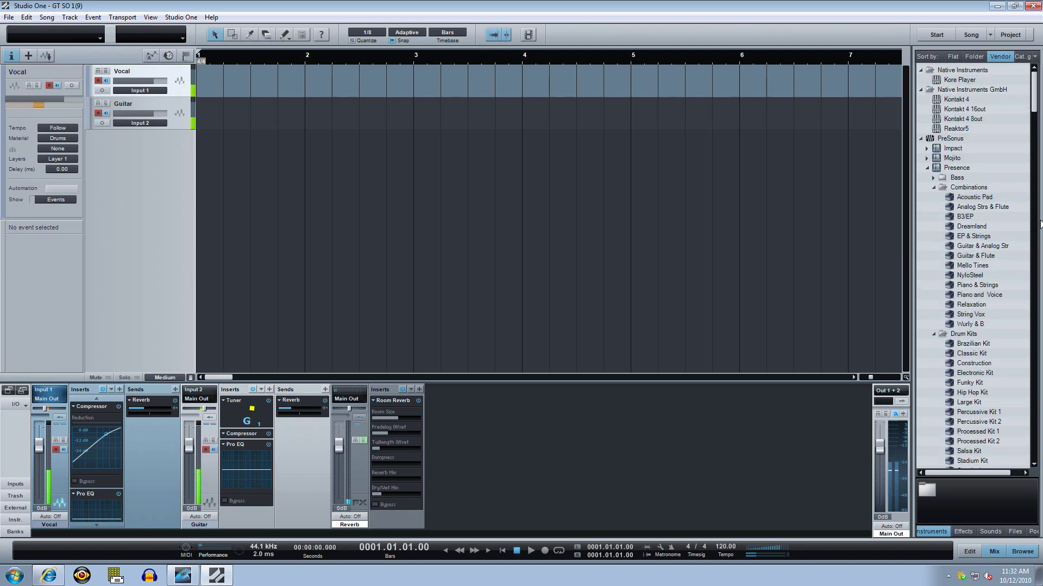
scroll(998, 265, "down", 12)
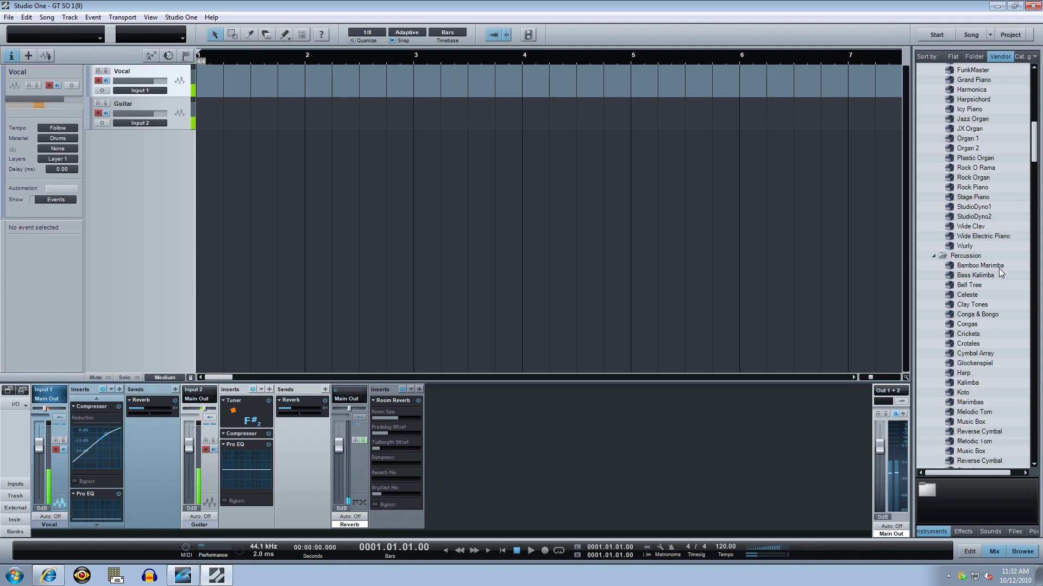
scroll(999, 269, "down", 10)
scroll(998, 274, "down", 15)
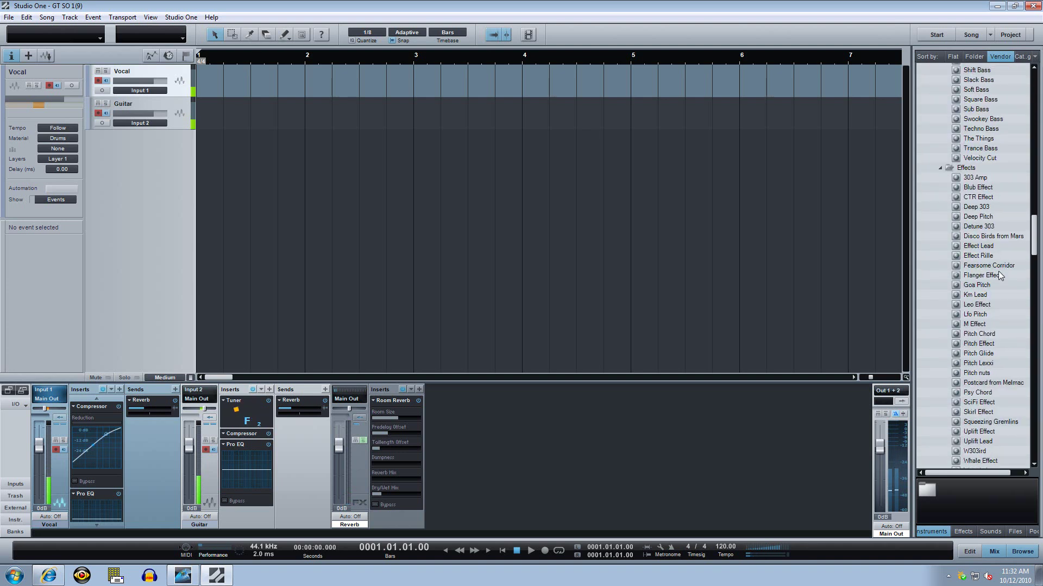
scroll(998, 274, "down", 15)
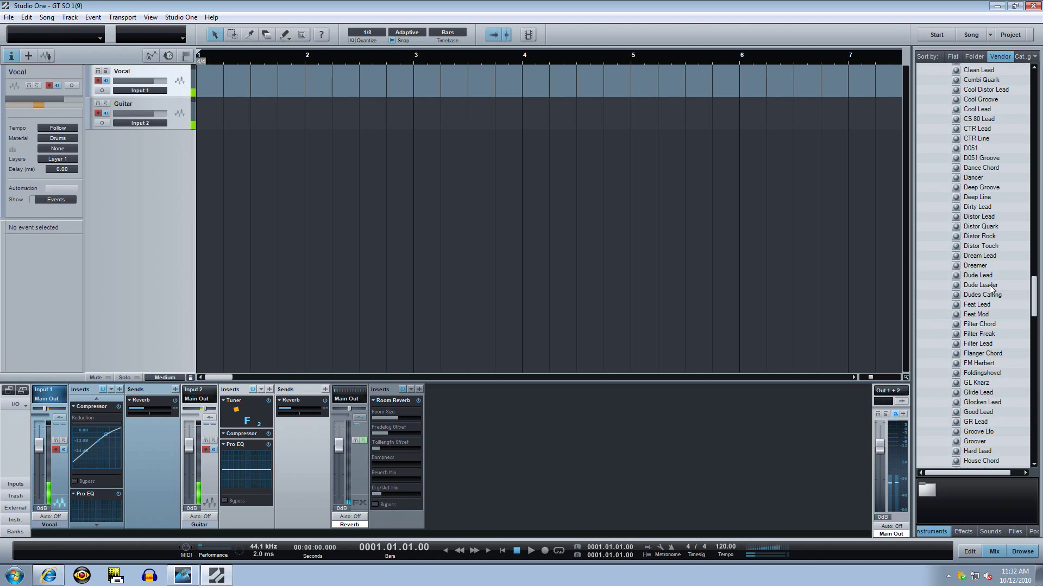
scroll(992, 288, "up", 15)
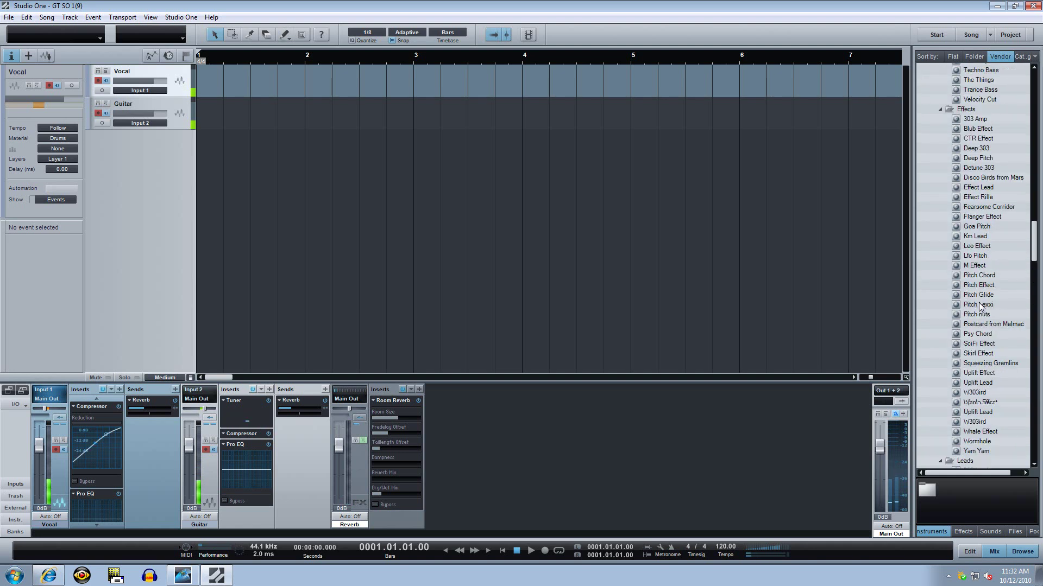
scroll(980, 306, "up", 8)
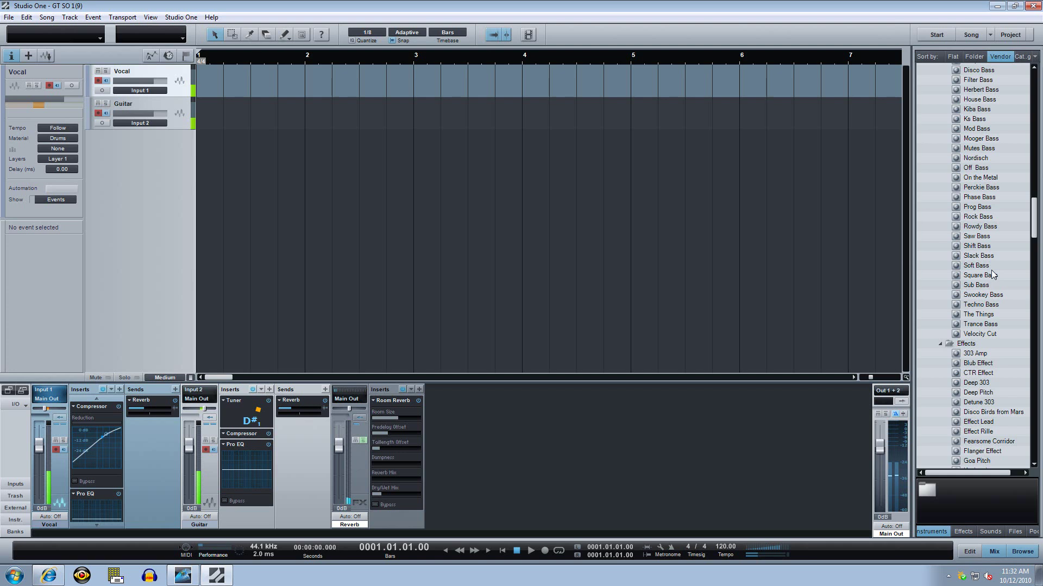
Look through the available effects and the Room Reverb presets, and hide the browser
left_click(969, 533)
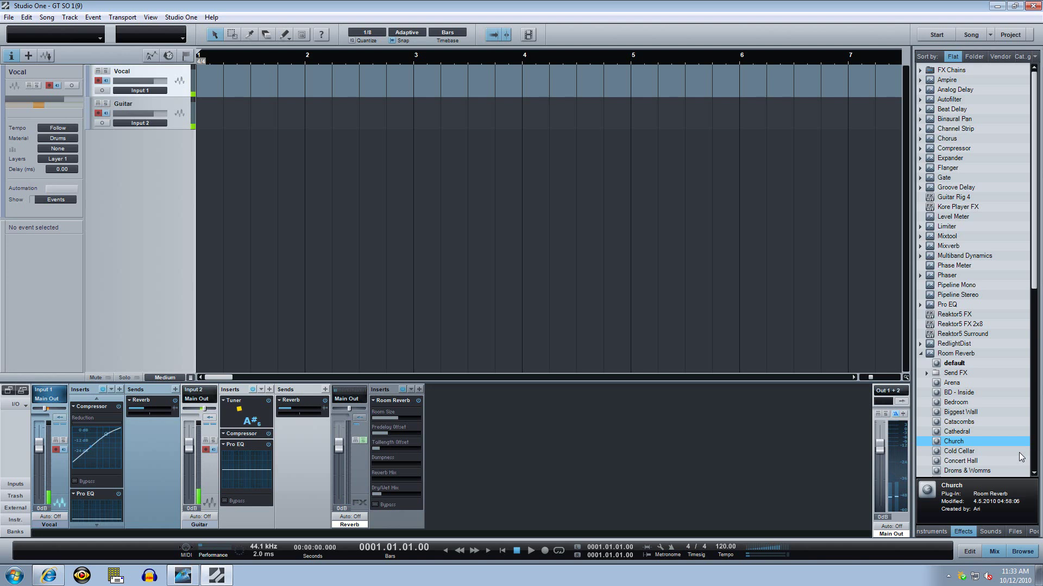
scroll(993, 368, "down", 7)
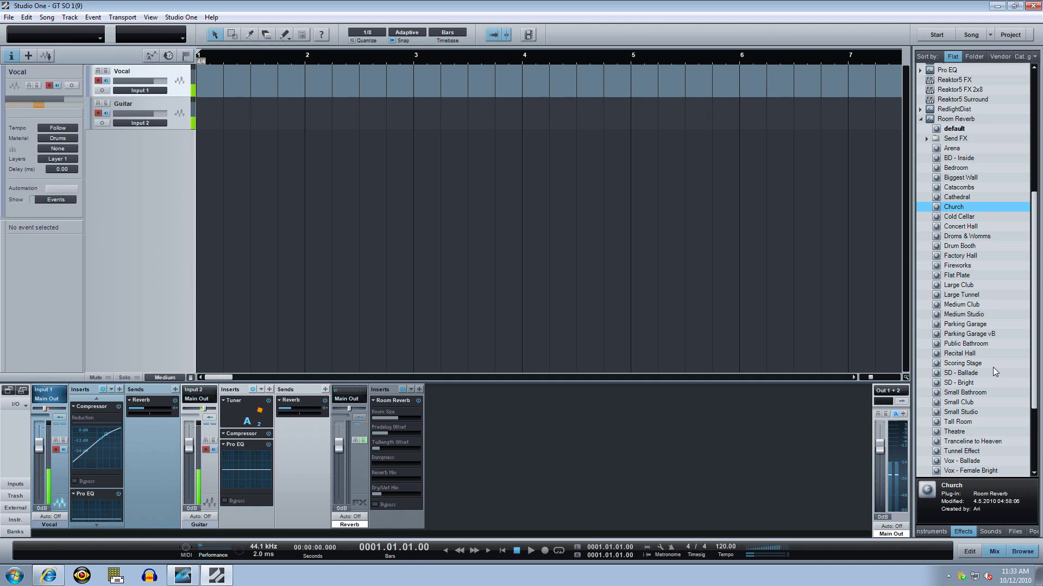
scroll(993, 367, "down", 2)
scroll(993, 367, "up", 5)
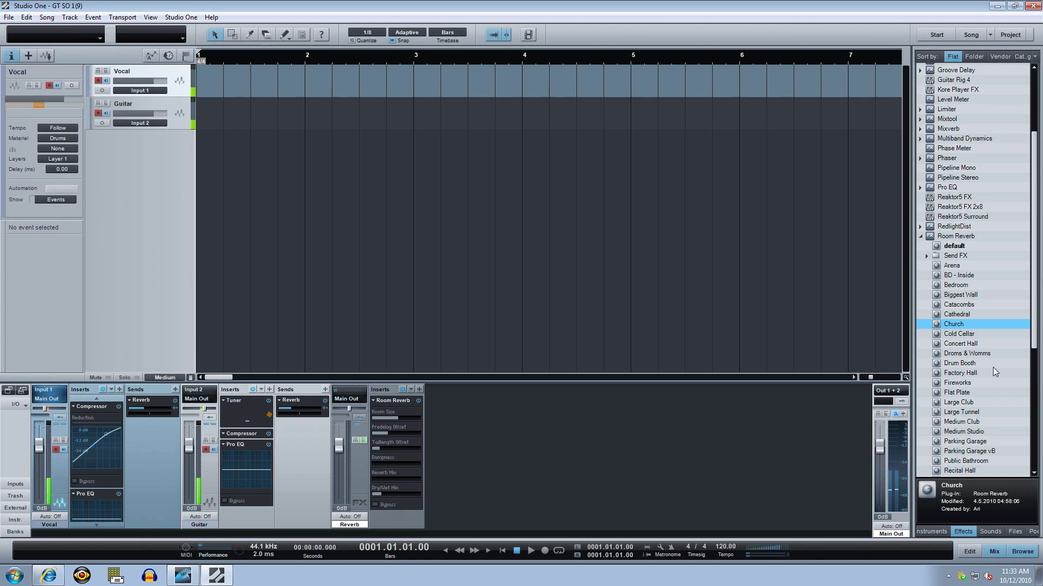
scroll(968, 384, "down", 3)
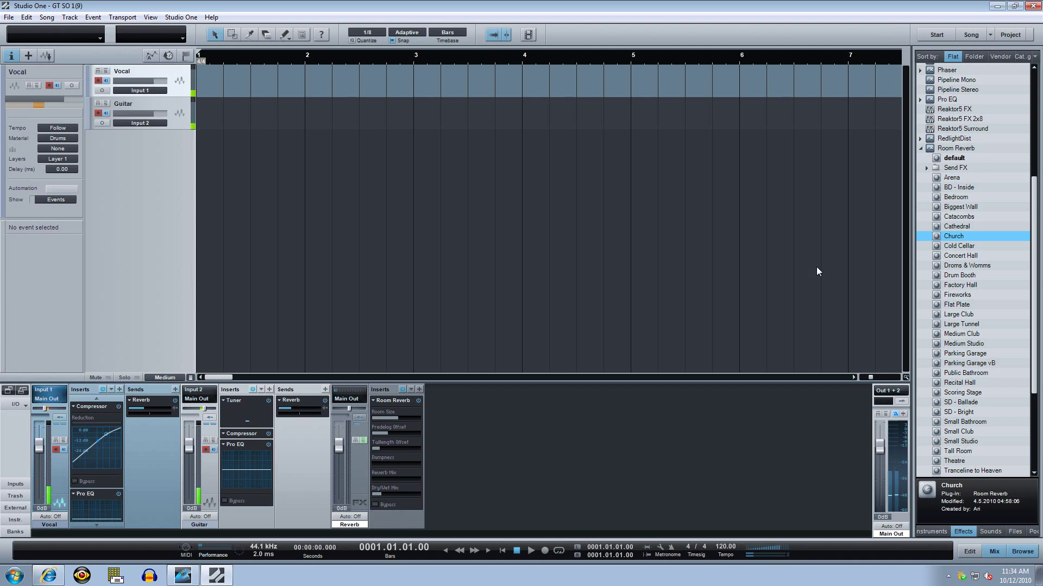
left_click(1023, 551)
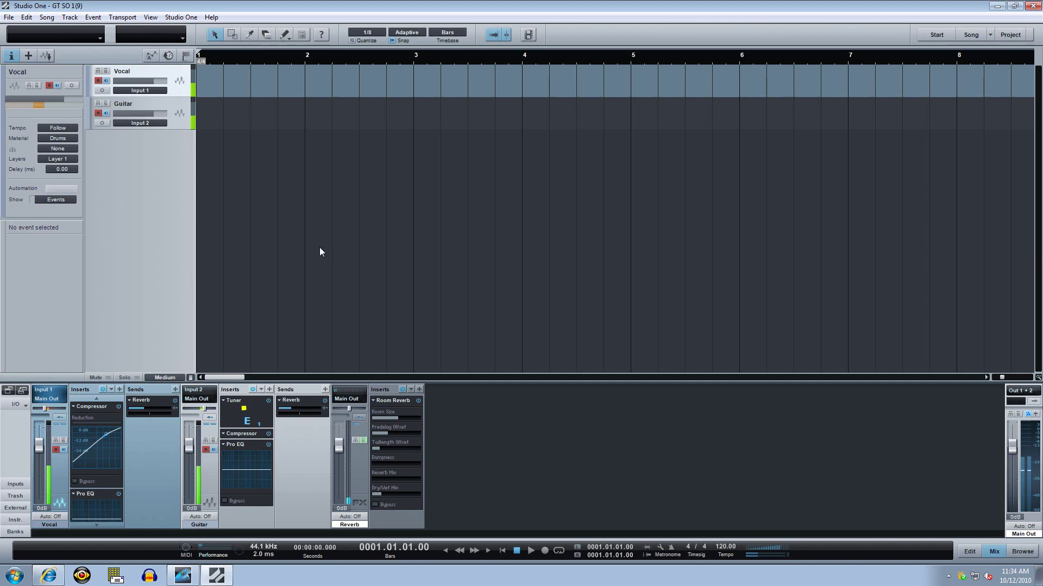
Record a short test take on the Vocal and Guitar tracks, and delete it with the playhead returned to the song start
key("KP_Multiply")
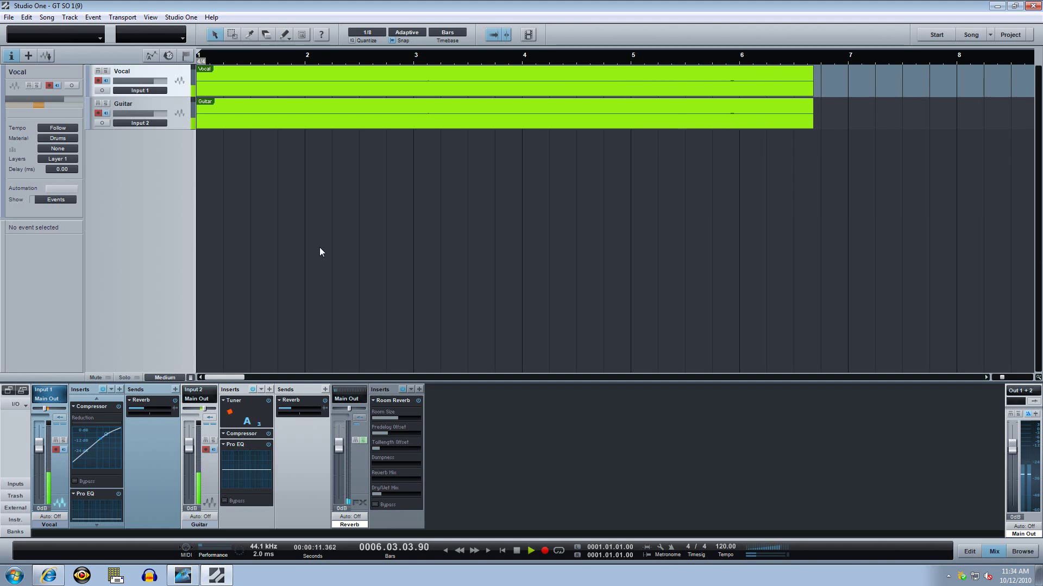
key("space")
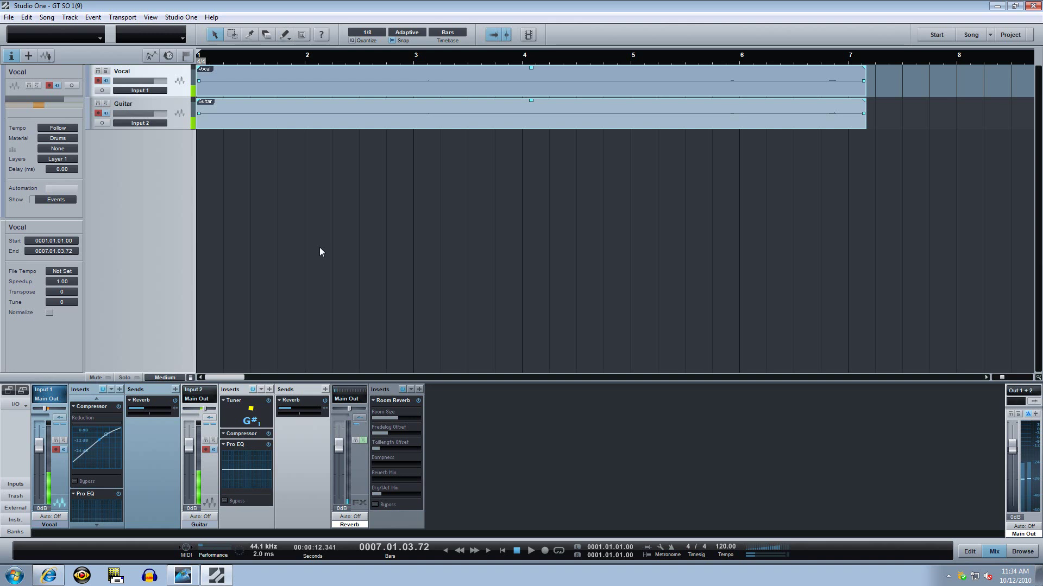
key("Delete")
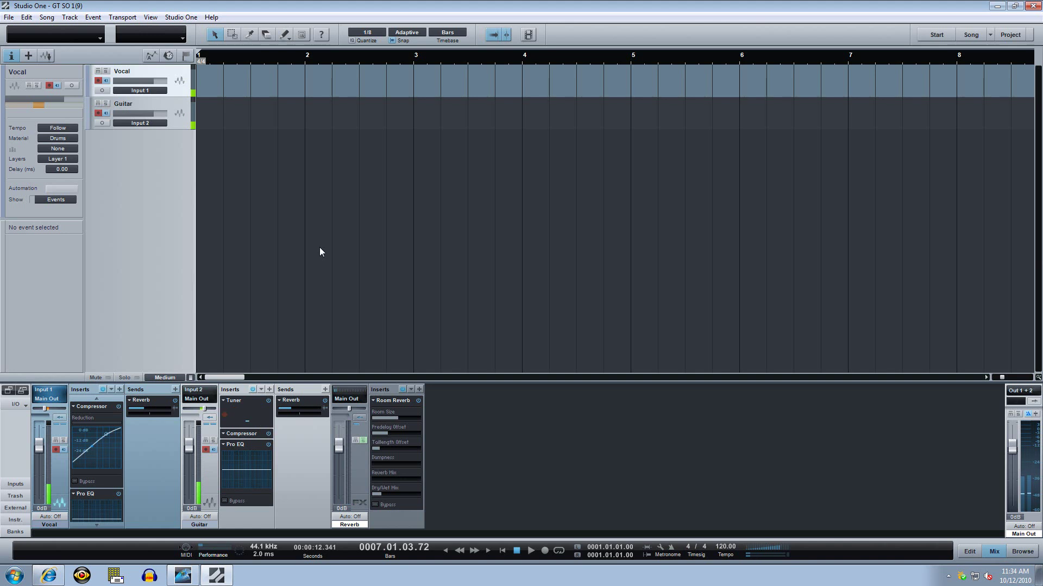
key("comma")
Bring up the Add Tracks dialog and dismiss it without adding a track
key("t")
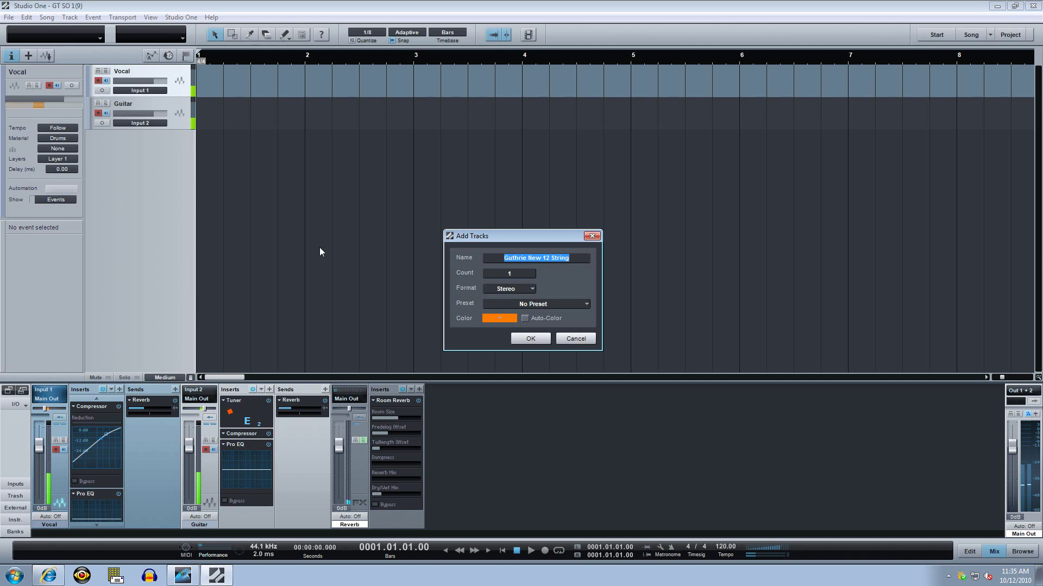
left_click(582, 341)
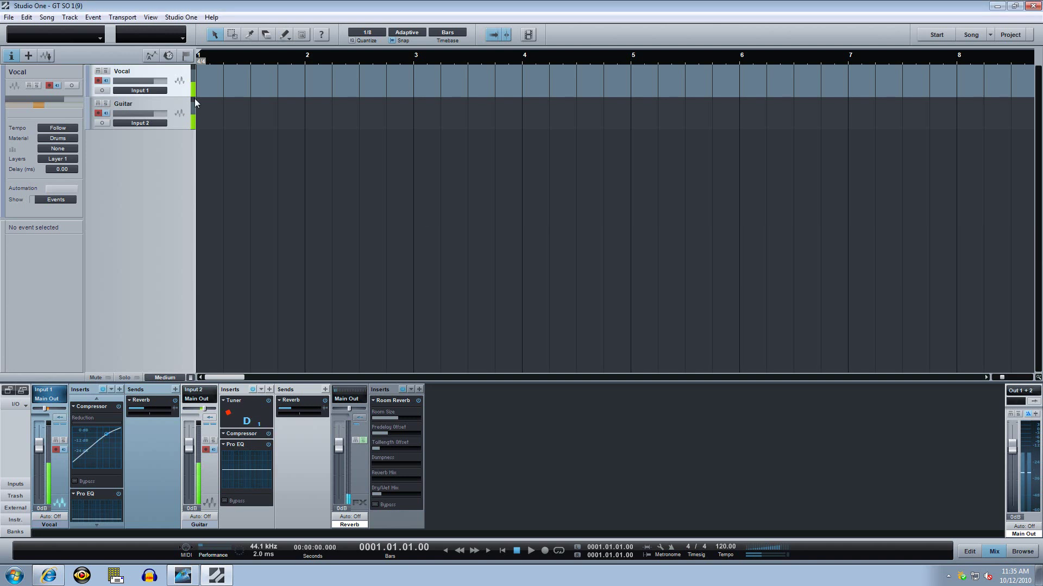